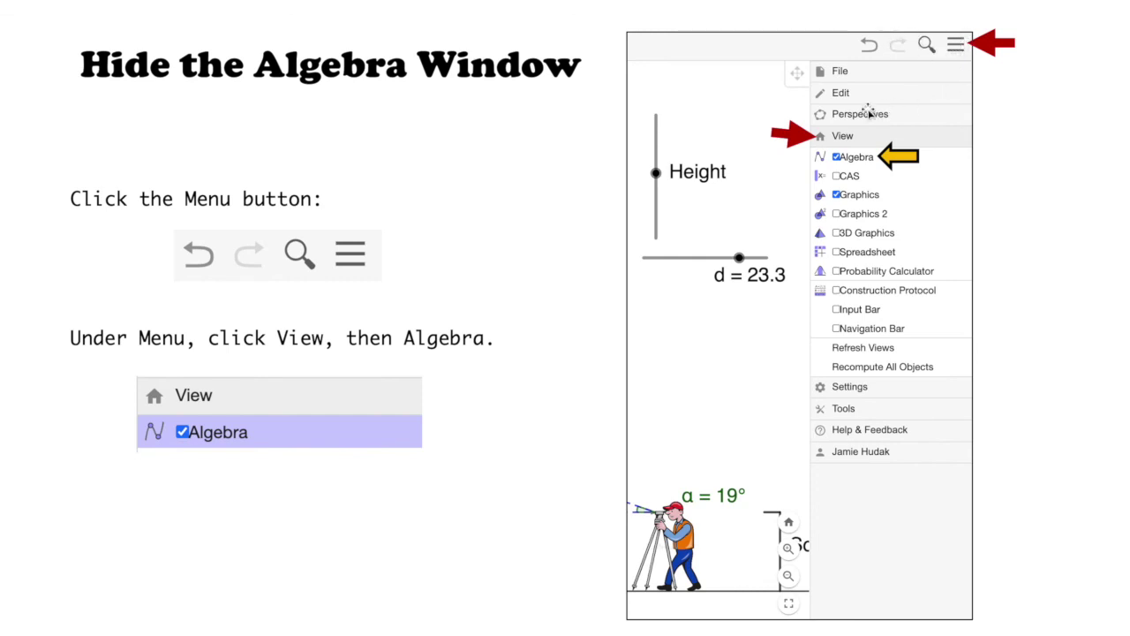
{"action": "left_click", "coordinate": [837, 159]}
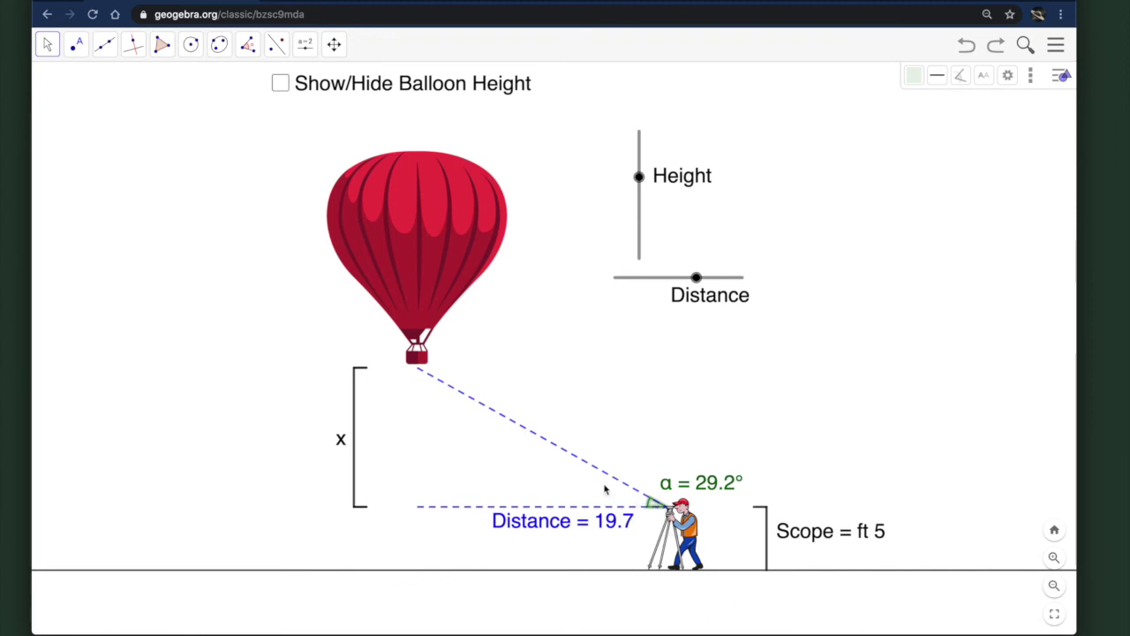
Step: Draw a four-sided polygon below the ground line, spanning the full width of the view, with its upper edge along that line
{"action": "scroll", "coordinate": [605, 487], "scroll_direction": "down", "scroll_amount": 5}
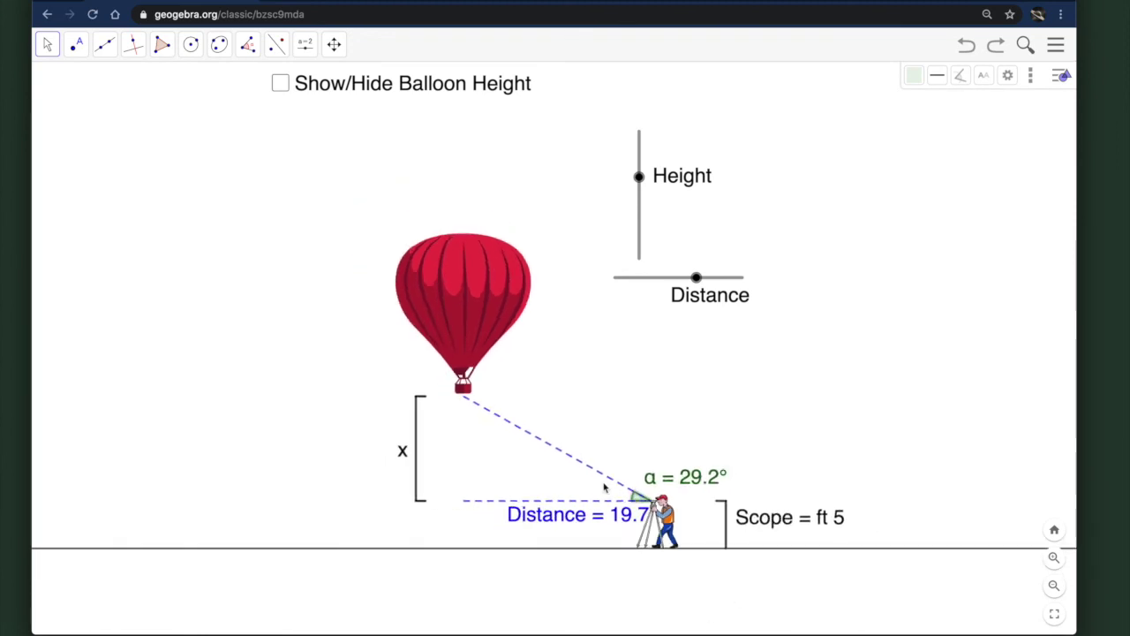
{"action": "left_click_drag", "start_coordinate": [611, 454], "coordinate": [545, 263]}
{"action": "left_click", "coordinate": [162, 44]}
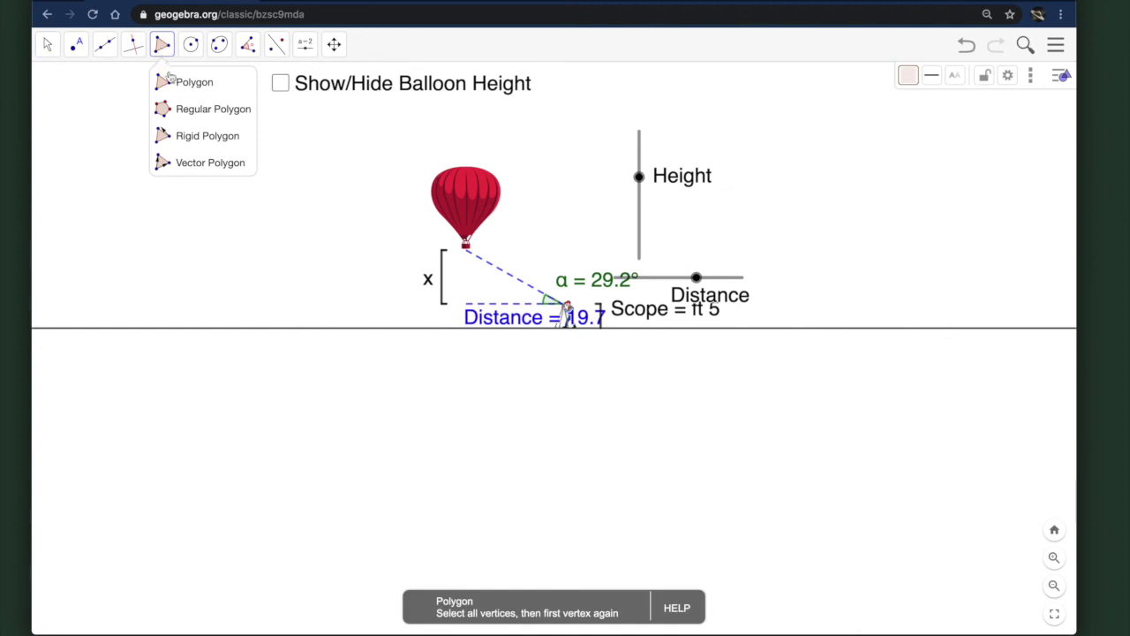
{"action": "left_click", "coordinate": [170, 82]}
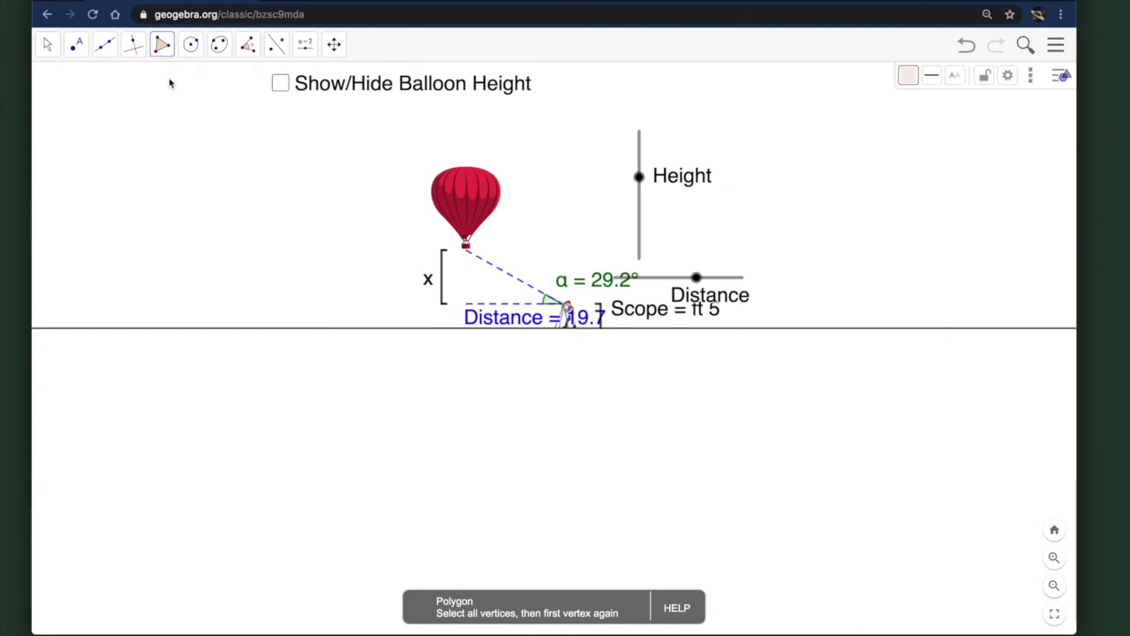
{"action": "left_click", "coordinate": [35, 329]}
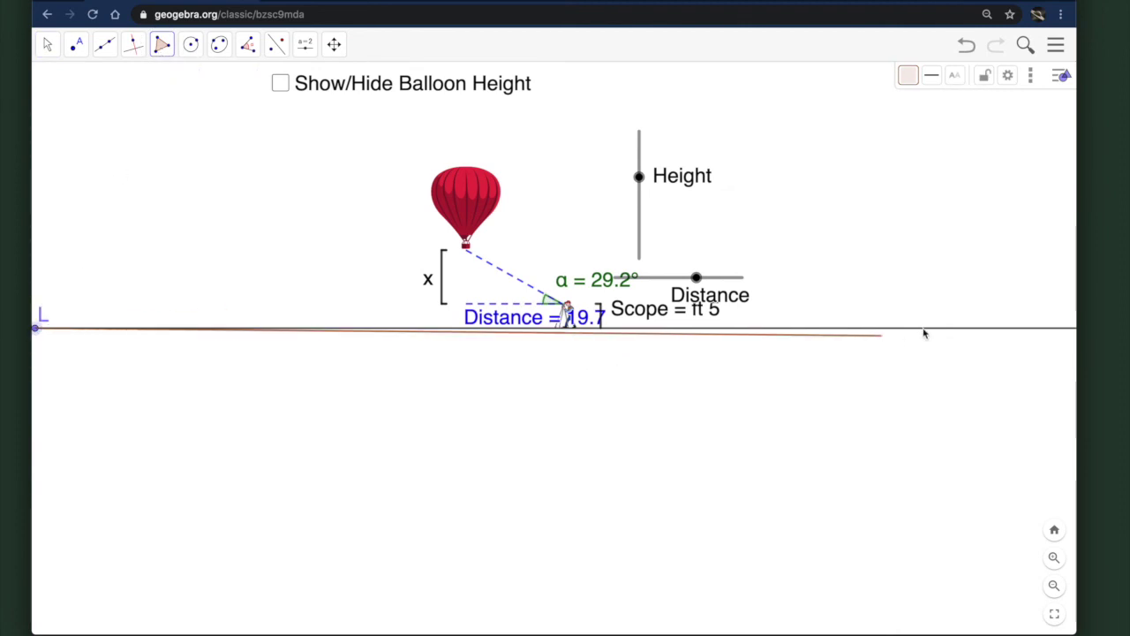
{"action": "left_click", "coordinate": [1069, 329]}
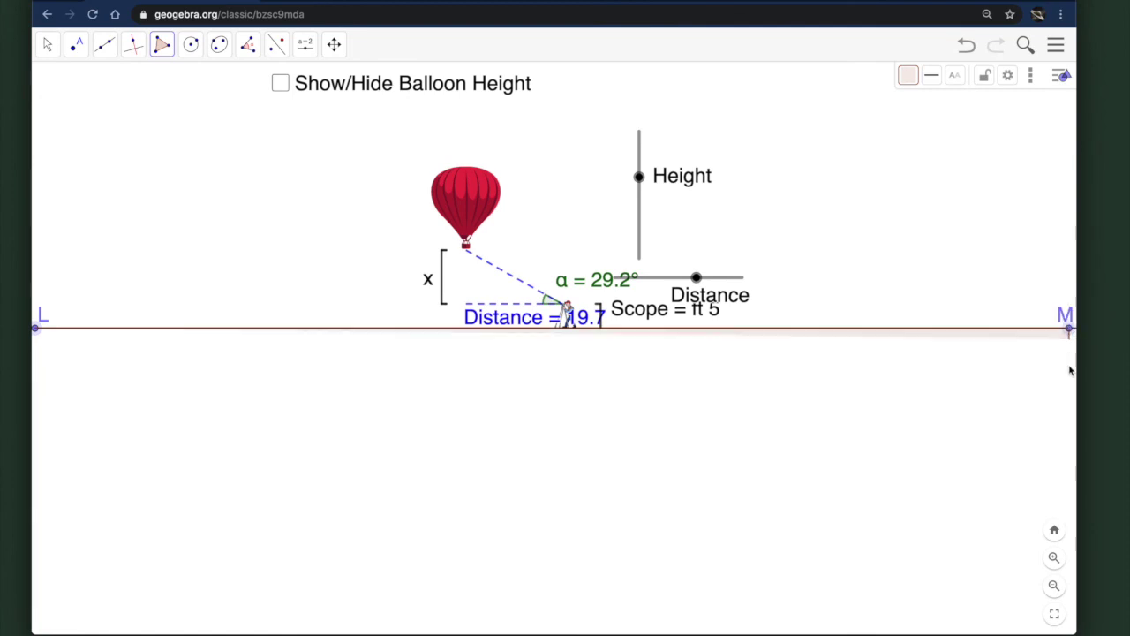
{"action": "left_click", "coordinate": [1070, 518]}
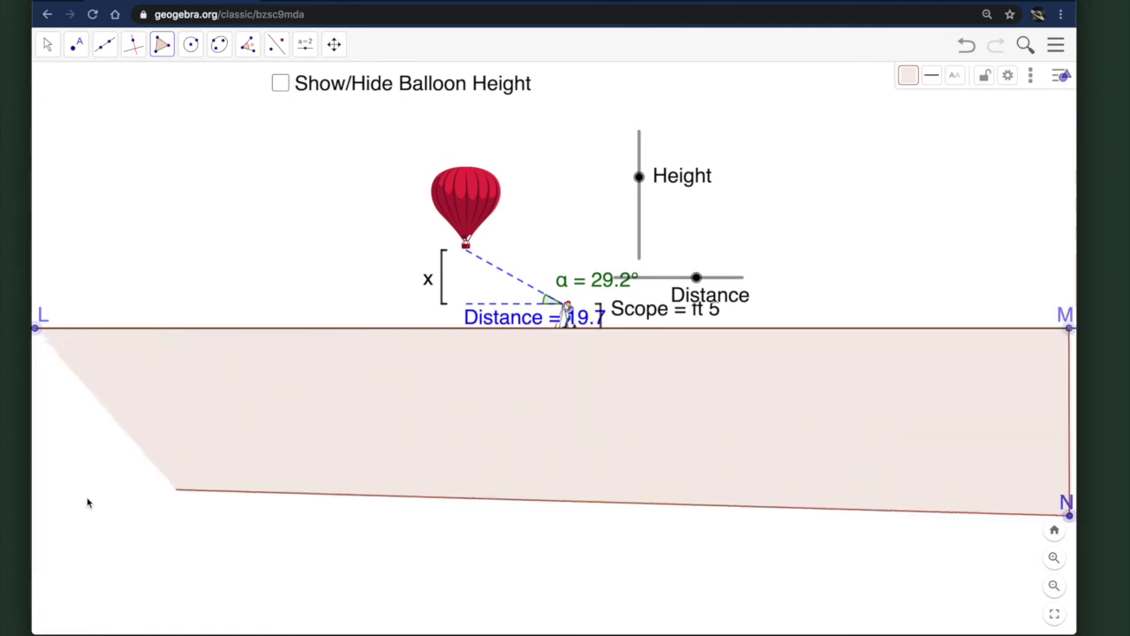
{"action": "left_click", "coordinate": [36, 509]}
{"action": "left_click", "coordinate": [35, 328]}
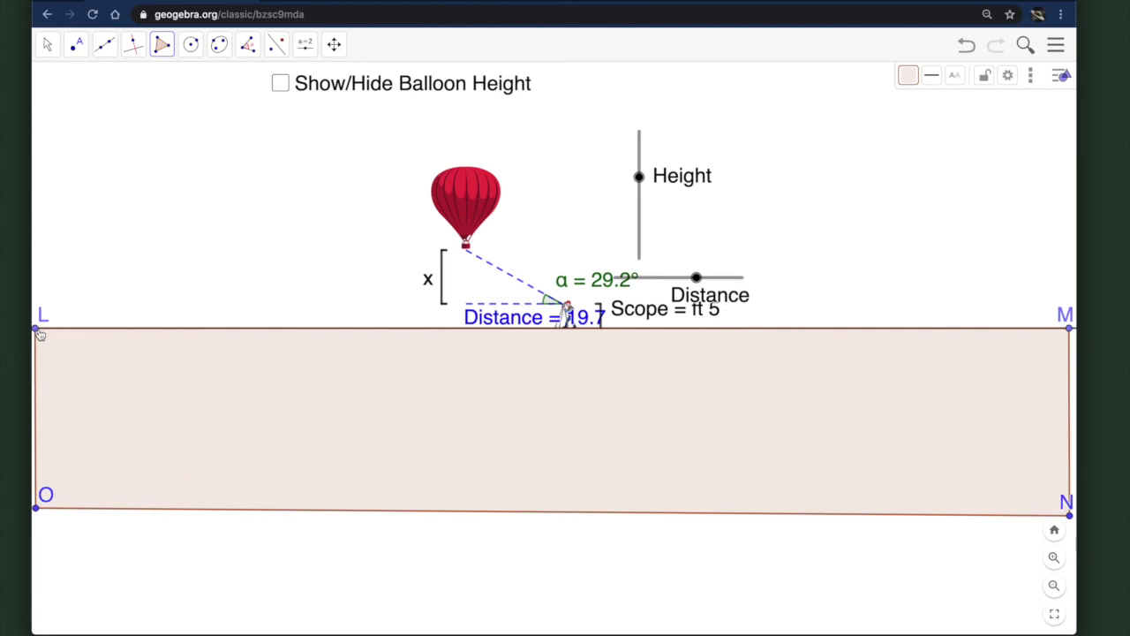
Step: Recolor the ground polygon green
{"action": "left_click", "coordinate": [47, 46]}
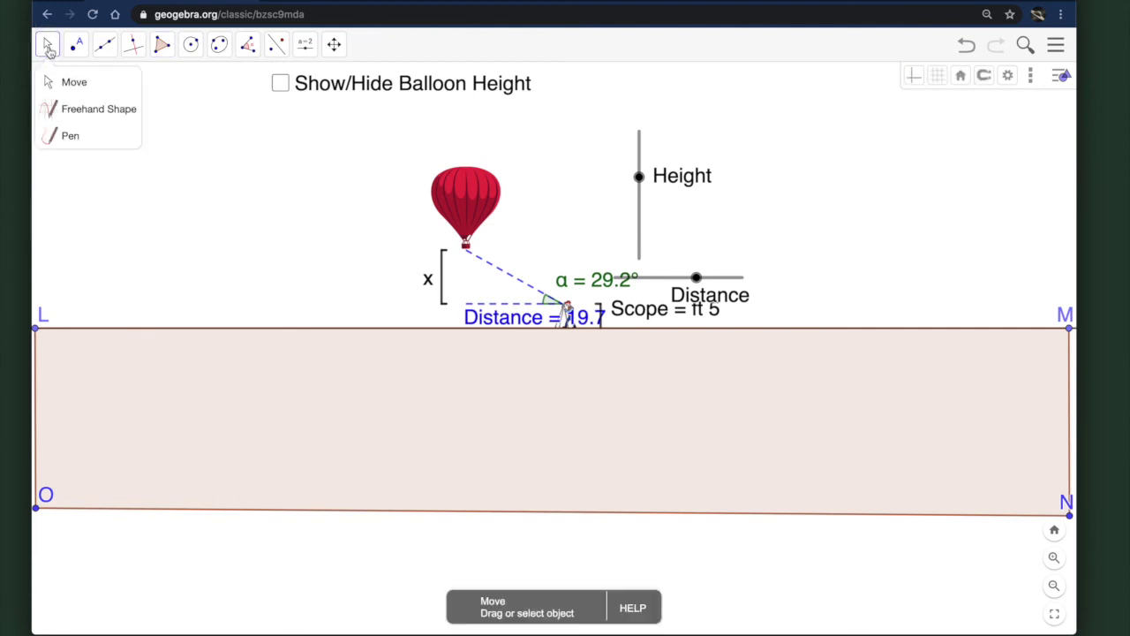
{"action": "left_click", "coordinate": [56, 81]}
{"action": "left_click", "coordinate": [197, 395]}
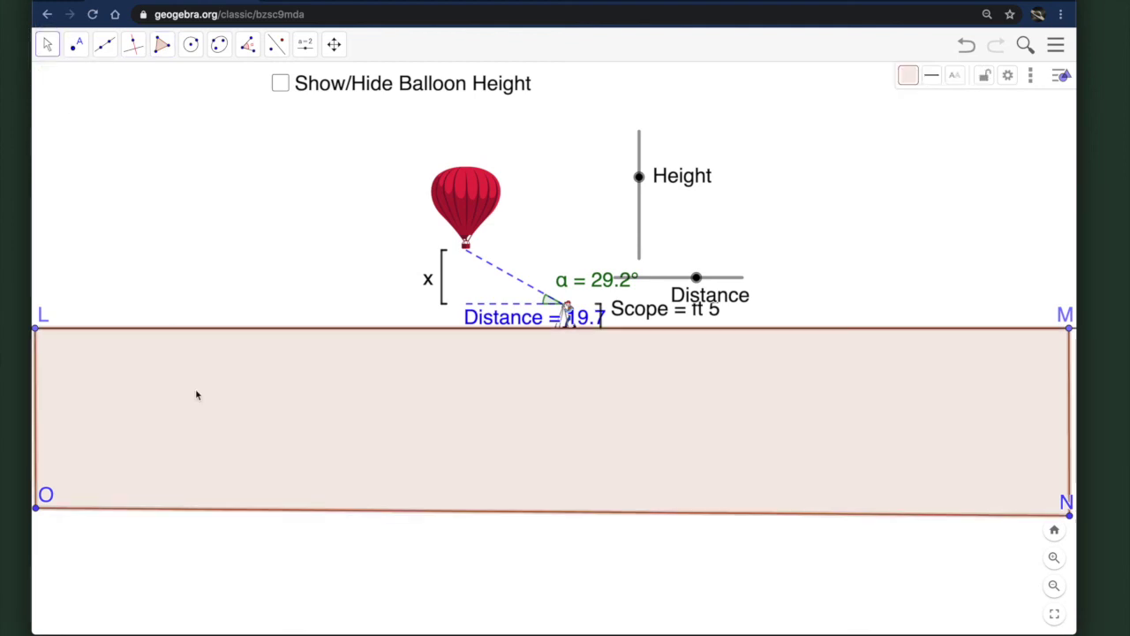
{"action": "left_click", "coordinate": [1065, 76]}
{"action": "left_click", "coordinate": [1065, 76]}
{"action": "left_click", "coordinate": [909, 75]}
{"action": "left_click", "coordinate": [912, 99]}
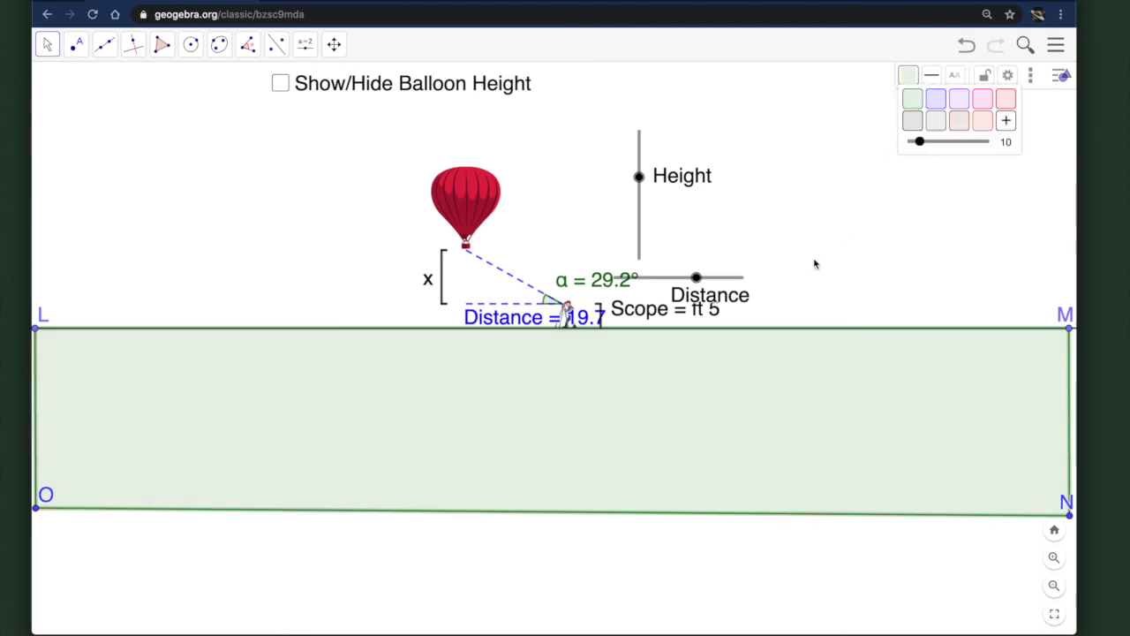
Step: Reframe the view so the whole balloon and the surveyor are visible above the green ground, with the polygon's corner points out of sight
{"action": "left_click_drag", "start_coordinate": [816, 312], "coordinate": [822, 366]}
{"action": "scroll", "coordinate": [822, 365], "scroll_direction": "up", "scroll_amount": 3}
{"action": "left_click_drag", "start_coordinate": [512, 407], "coordinate": [760, 395]}
{"action": "left_click_drag", "start_coordinate": [821, 450], "coordinate": [854, 393]}
{"action": "scroll", "coordinate": [853, 393], "scroll_direction": "up", "scroll_amount": 5}
{"action": "left_click_drag", "start_coordinate": [492, 365], "coordinate": [572, 423]}
{"action": "left_click_drag", "start_coordinate": [502, 366], "coordinate": [492, 379]}
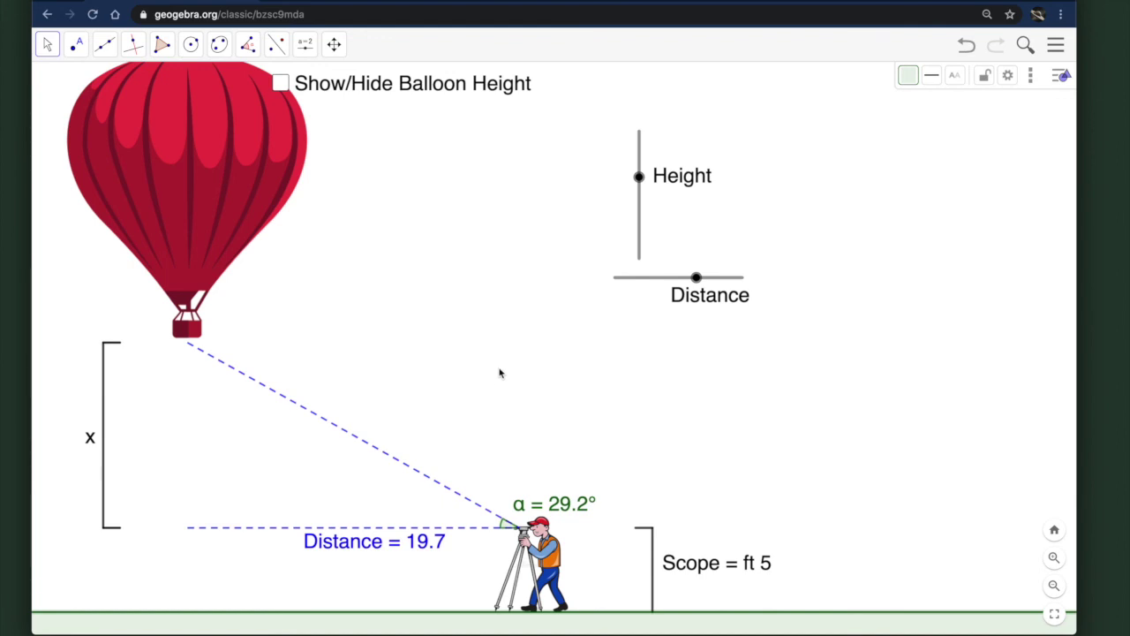
{"action": "scroll", "coordinate": [499, 372], "scroll_direction": "down", "scroll_amount": 3}
{"action": "left_click_drag", "start_coordinate": [522, 361], "coordinate": [391, 301]}
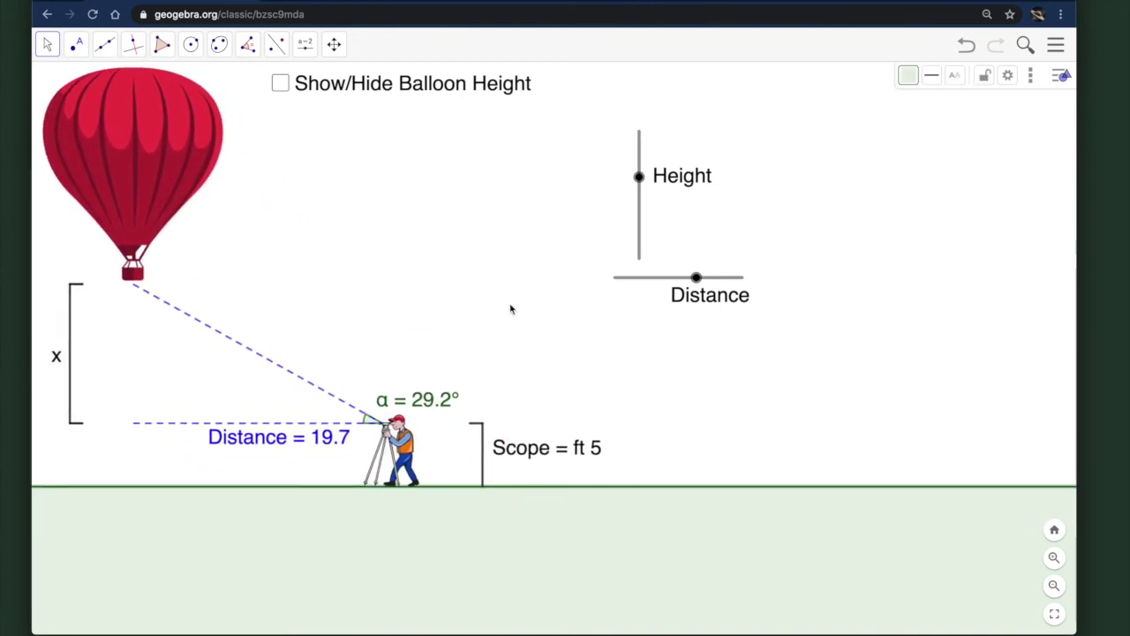
Step: Set the Distance slider to 30.5 and shrink the browser window in width and height to fit closely around the drawing
{"action": "left_click_drag", "start_coordinate": [697, 278], "coordinate": [770, 291]}
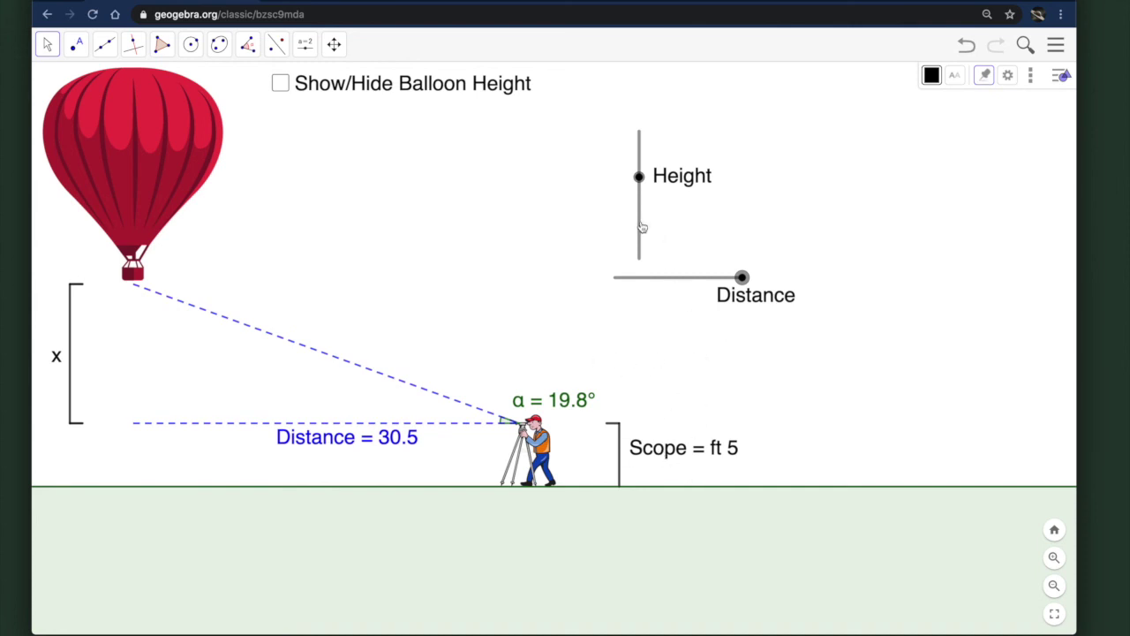
{"action": "left_click_drag", "start_coordinate": [1076, 385], "coordinate": [750, 419]}
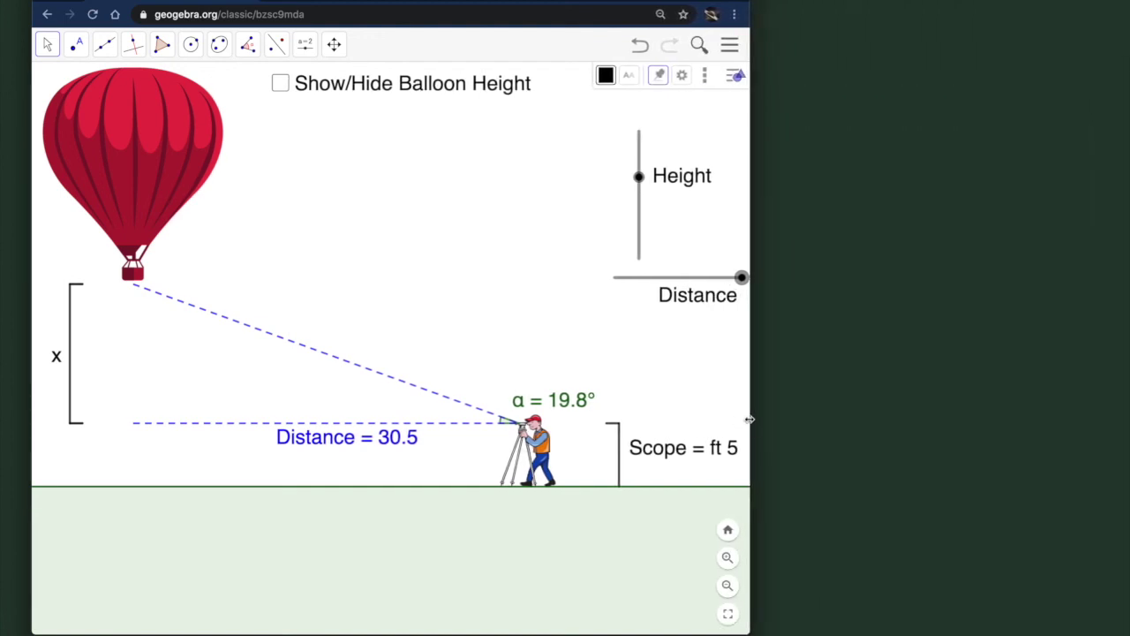
{"action": "left_click_drag", "start_coordinate": [543, 632], "coordinate": [543, 513]}
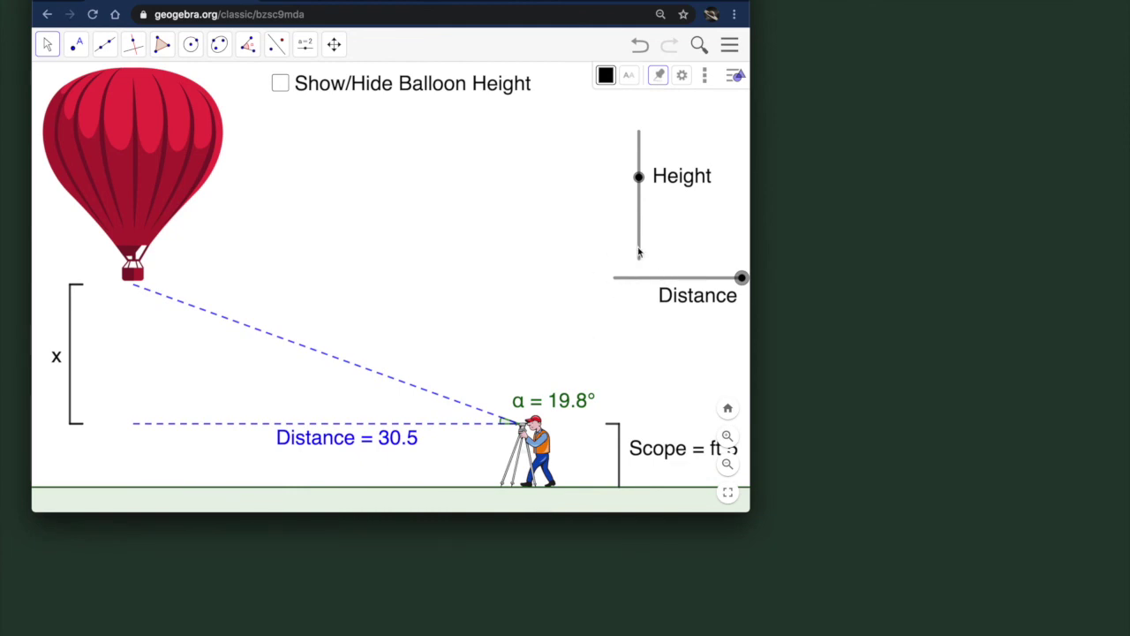
Step: Reposition the Height and Distance sliders away from the window's edge, then set the distance to 17.3 and lower the balloon to a 23.2° angle
{"action": "left_click_drag", "start_coordinate": [642, 227], "coordinate": [590, 202]}
{"action": "left_click_drag", "start_coordinate": [634, 281], "coordinate": [578, 277]}
{"action": "left_click_drag", "start_coordinate": [682, 277], "coordinate": [626, 276]}
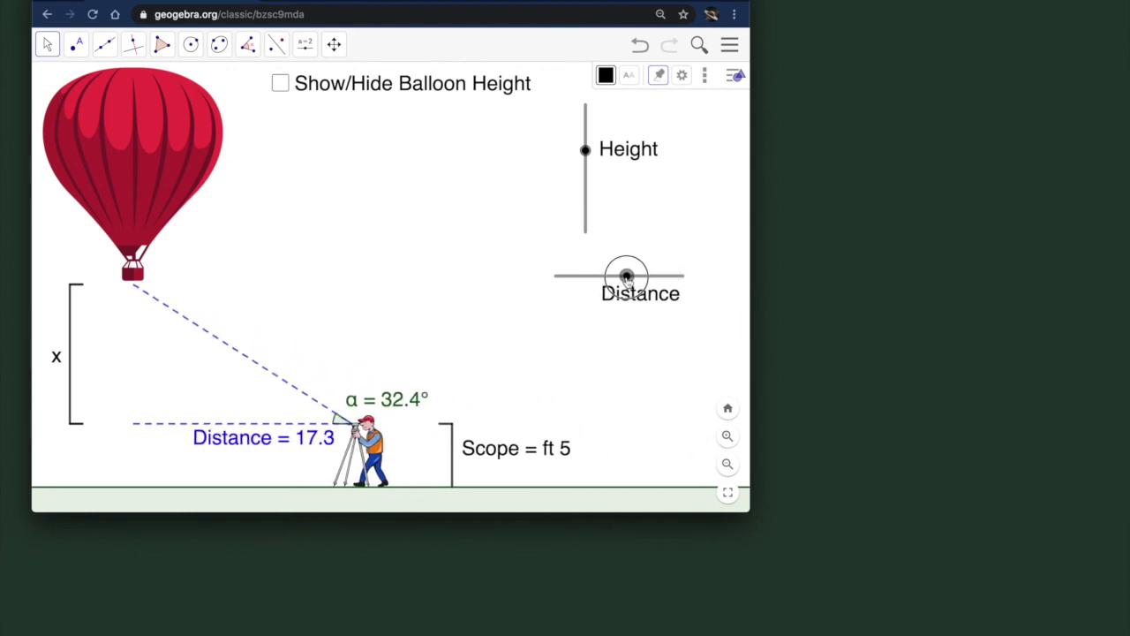
{"action": "left_click_drag", "start_coordinate": [585, 150], "coordinate": [586, 168]}
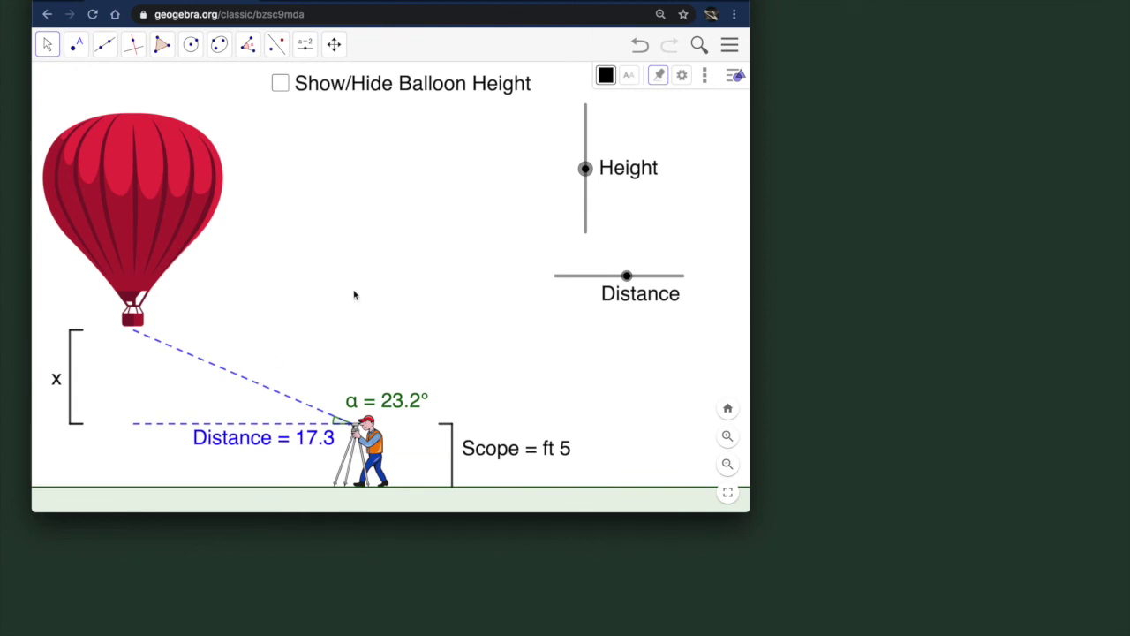
Step: Test the Show/Hide Balloon Height checkbox, move it slightly down toward the Height slider, and leave it unchecked
{"action": "left_click", "coordinate": [344, 89]}
{"action": "left_click", "coordinate": [345, 88]}
{"action": "left_click", "coordinate": [344, 85]}
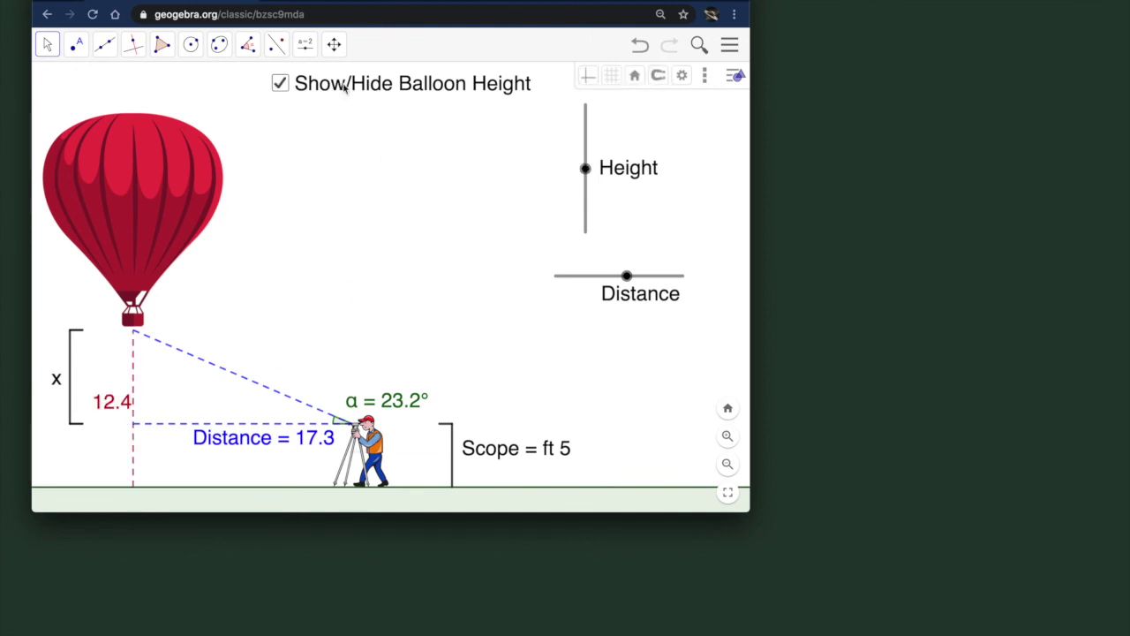
{"action": "left_click_drag", "start_coordinate": [344, 85], "coordinate": [378, 118]}
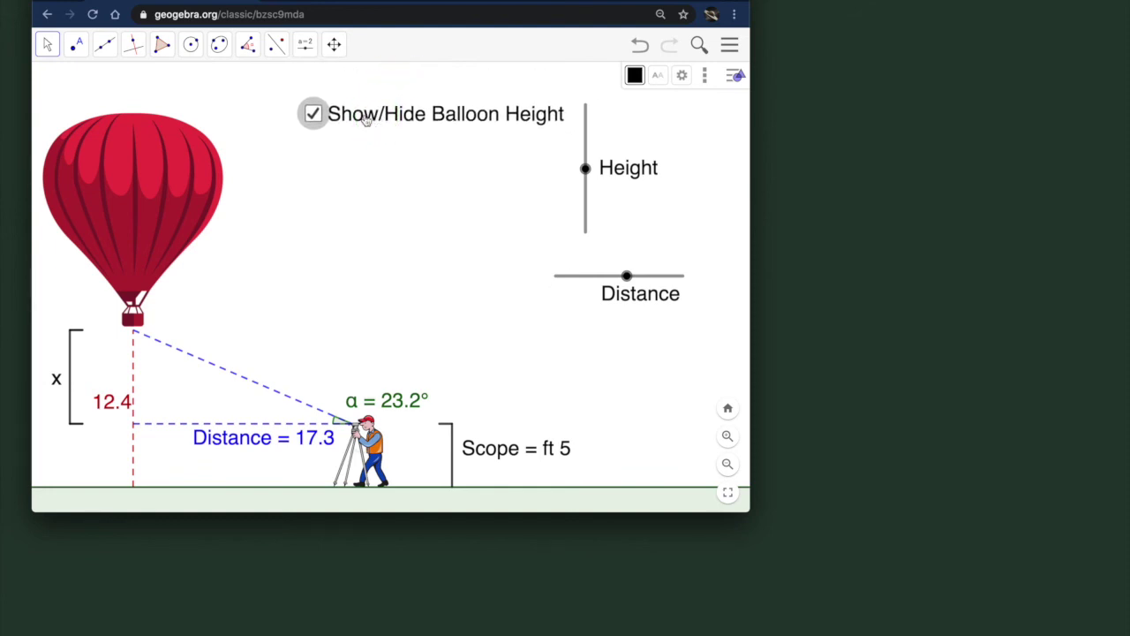
{"action": "left_click", "coordinate": [317, 122]}
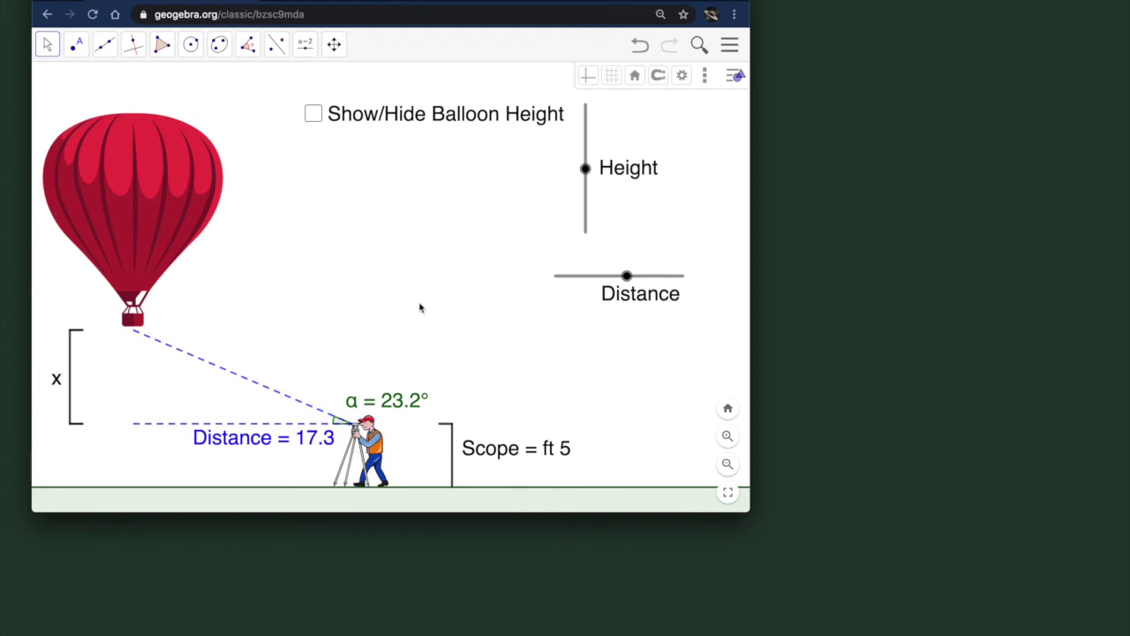
Step: Save the construction as "Hot Air Balloon Trig Worksheet" with Shared visibility
{"action": "left_click", "coordinate": [730, 45]}
{"action": "left_click", "coordinate": [610, 73]}
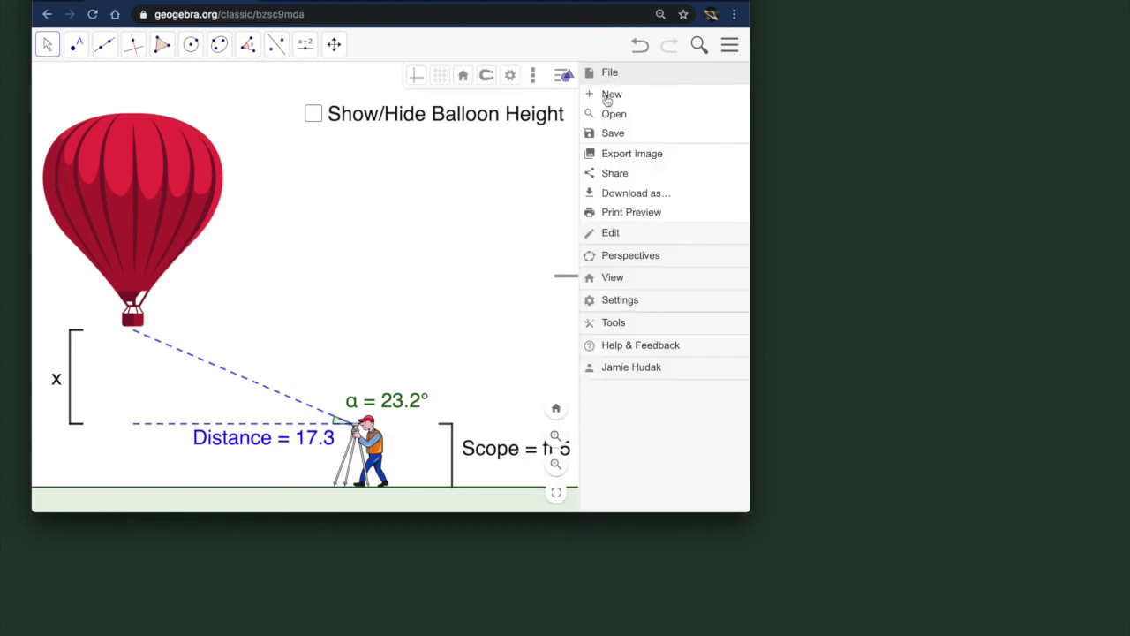
{"action": "left_click", "coordinate": [609, 134]}
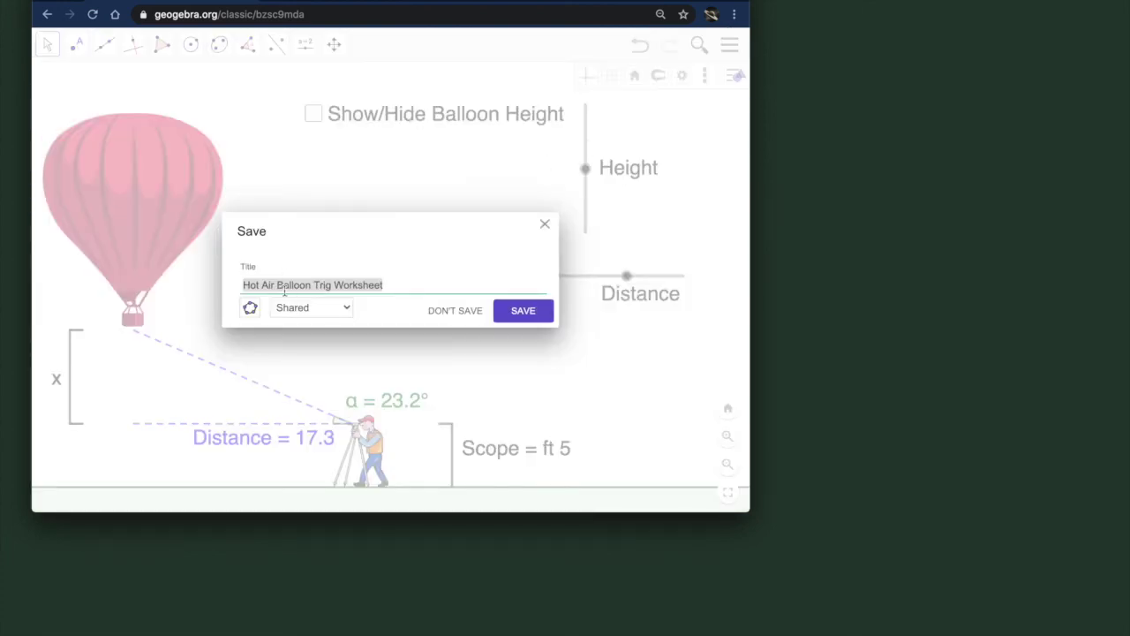
{"action": "left_click", "coordinate": [530, 318]}
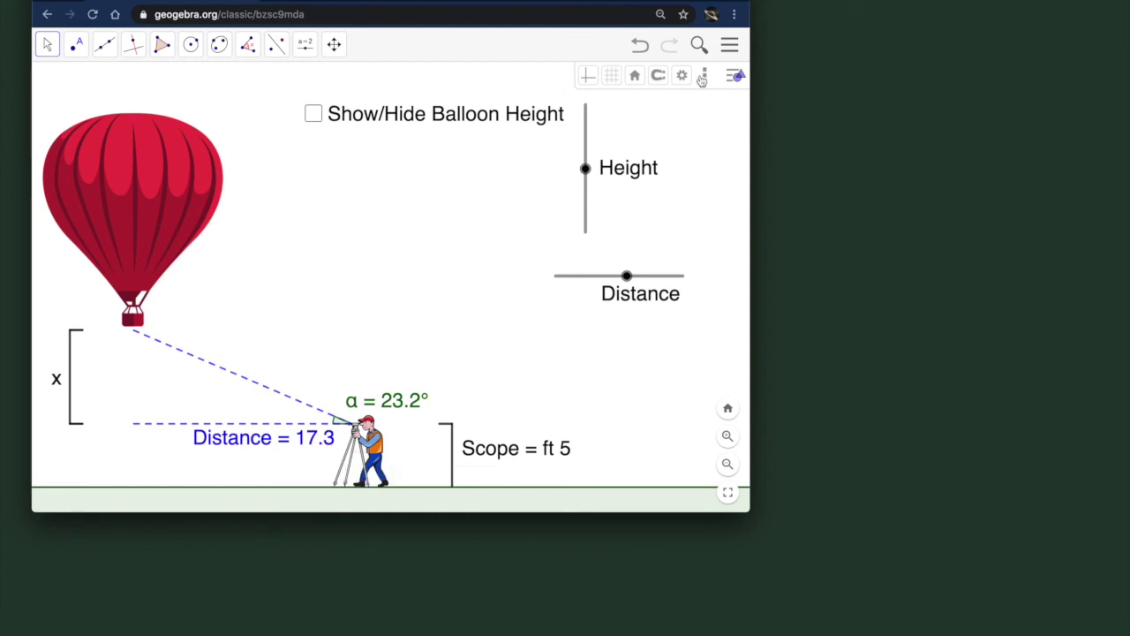
Step: Open geogebra.org in a new browser tab and bring up the details page of Hot Air Balloon Trig Worksheet from the profile's resources
{"action": "key", "text": "ctrl+t"}
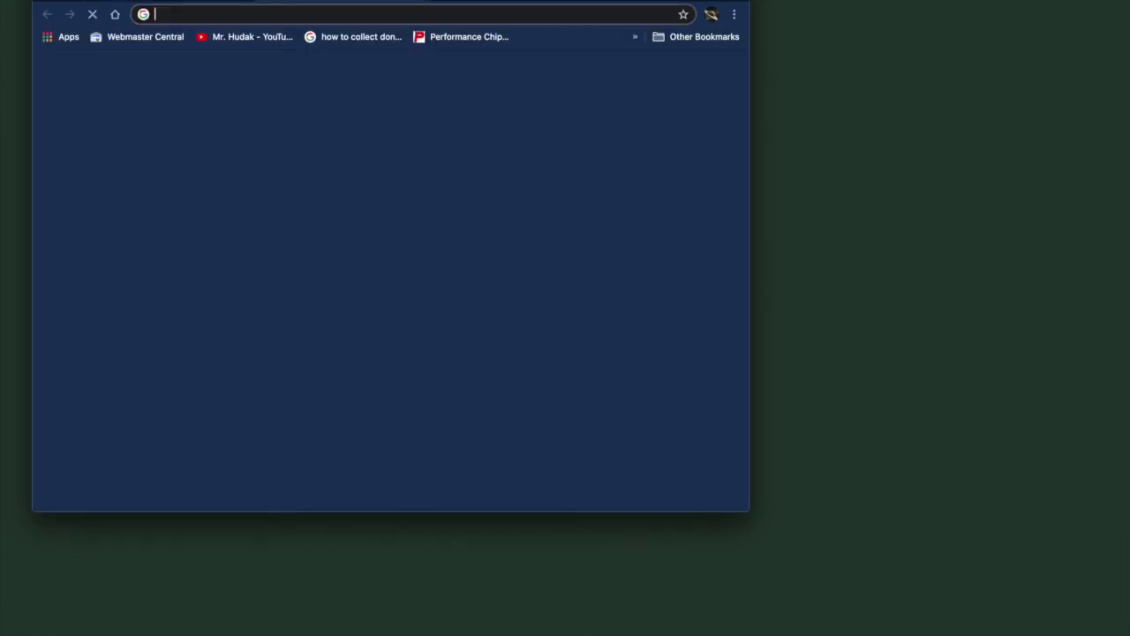
{"action": "type", "text": "geogebra"}
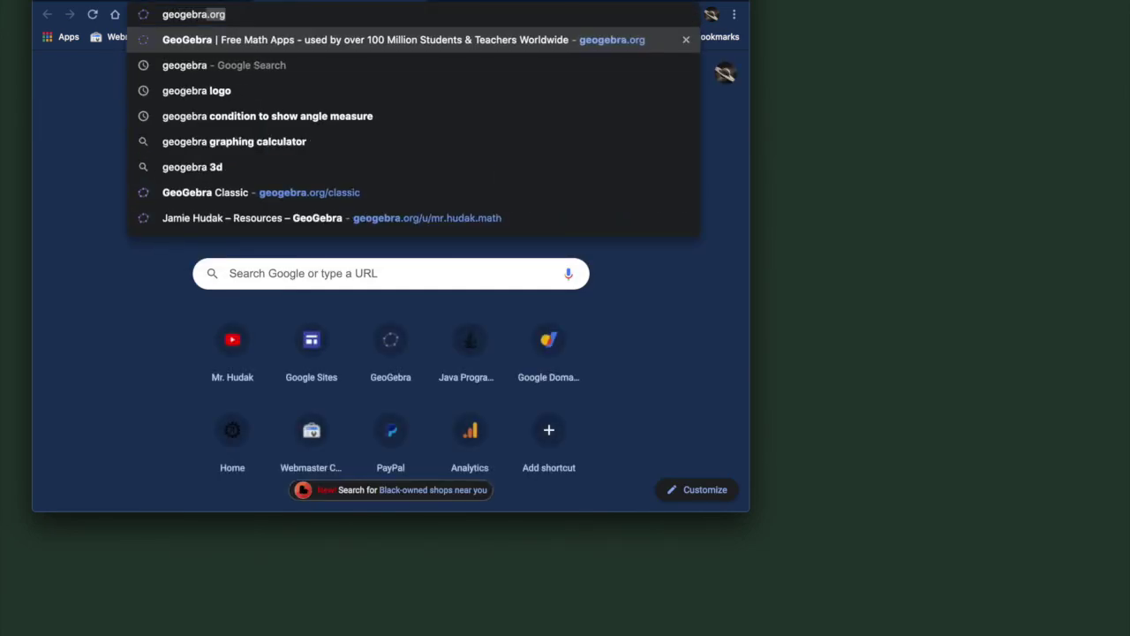
{"action": "key", "text": "Return"}
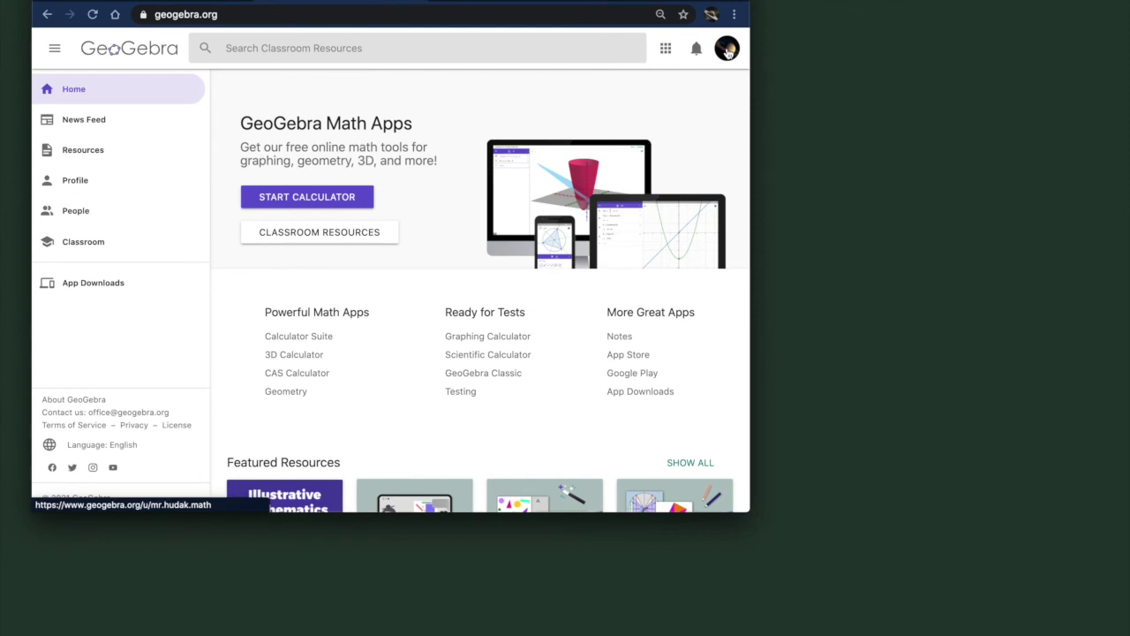
{"action": "left_click", "coordinate": [727, 51]}
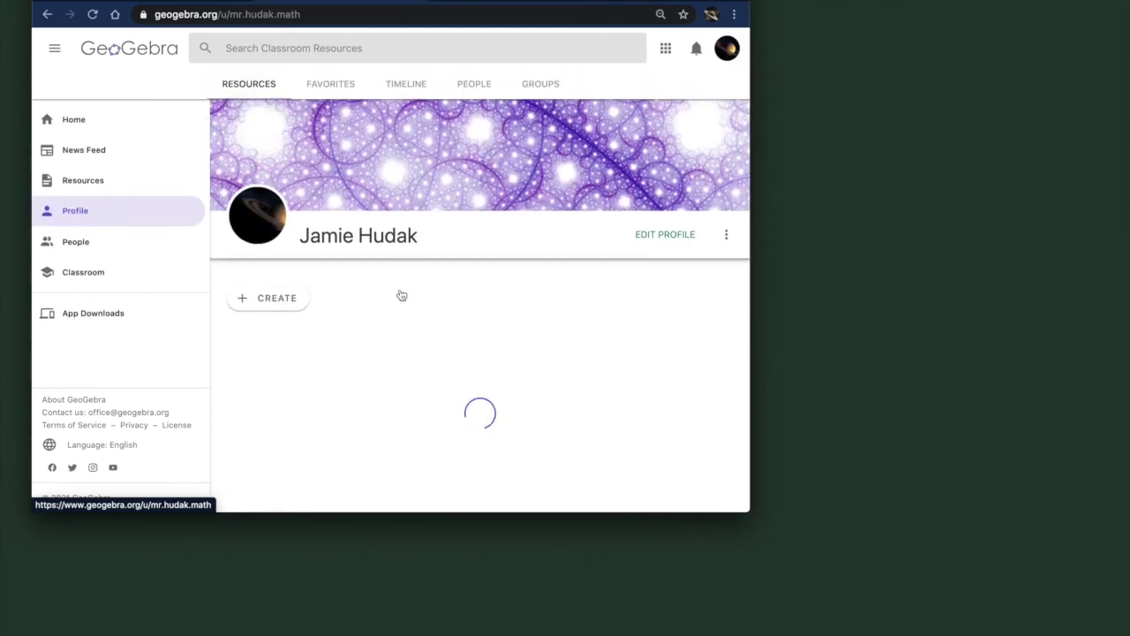
{"action": "scroll", "coordinate": [451, 278], "scroll_direction": "down", "scroll_amount": 4}
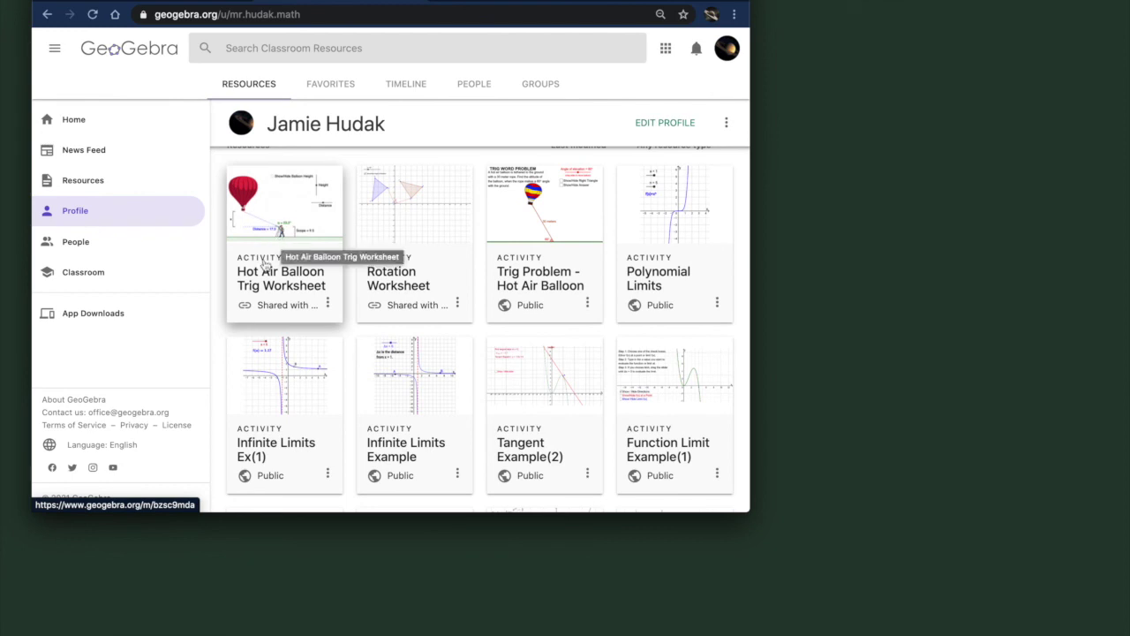
{"action": "left_click", "coordinate": [327, 305]}
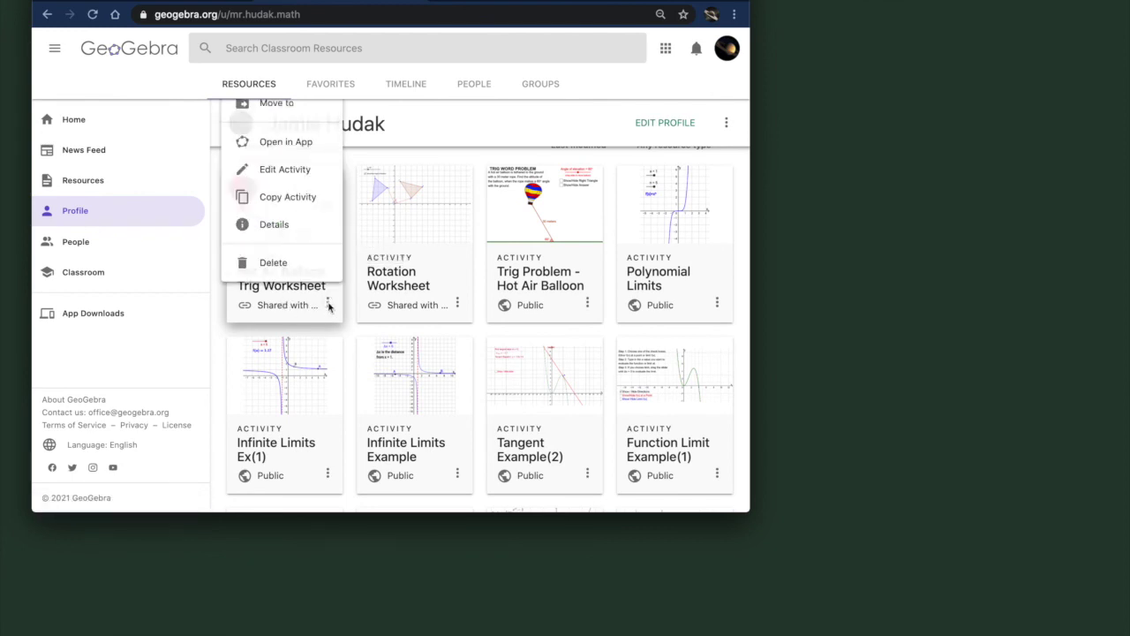
{"action": "left_click", "coordinate": [274, 226]}
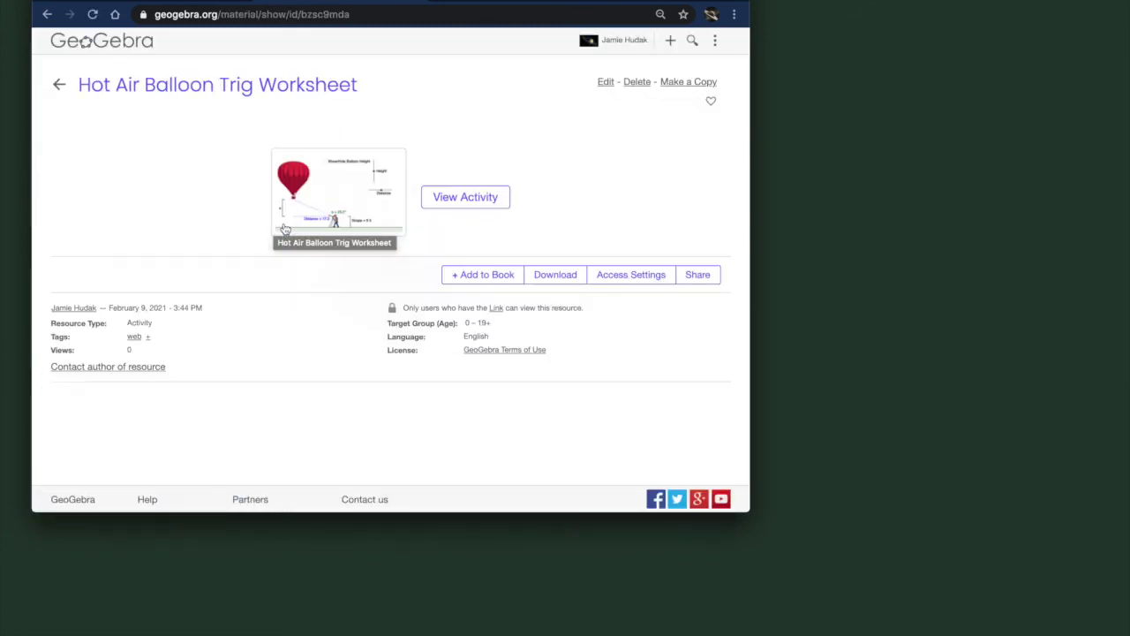
Step: Copy the HTML embed code of Hot Air Balloon Trig Worksheet from its sharing options, then close the sharing dialog
{"action": "left_click", "coordinate": [696, 277]}
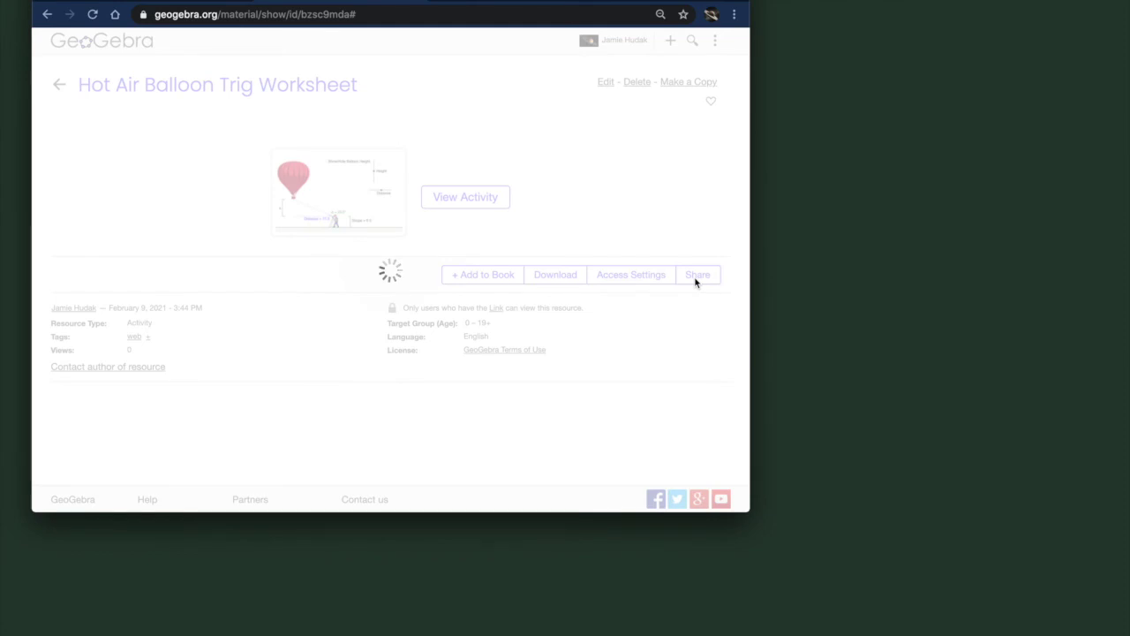
{"action": "left_click", "coordinate": [394, 252]}
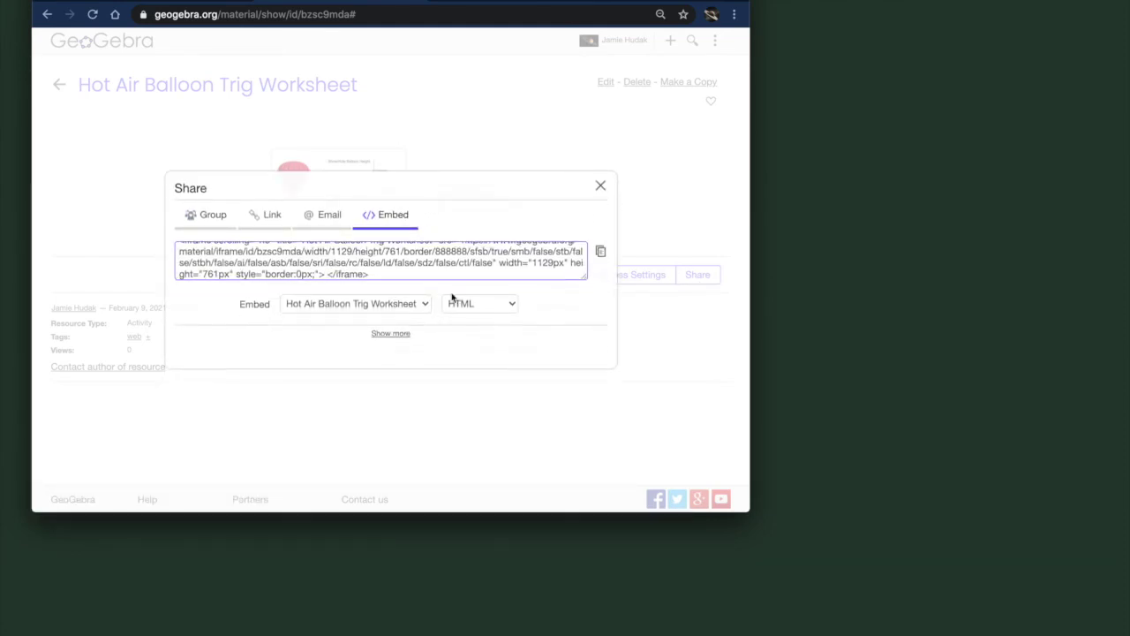
{"action": "left_click", "coordinate": [601, 254]}
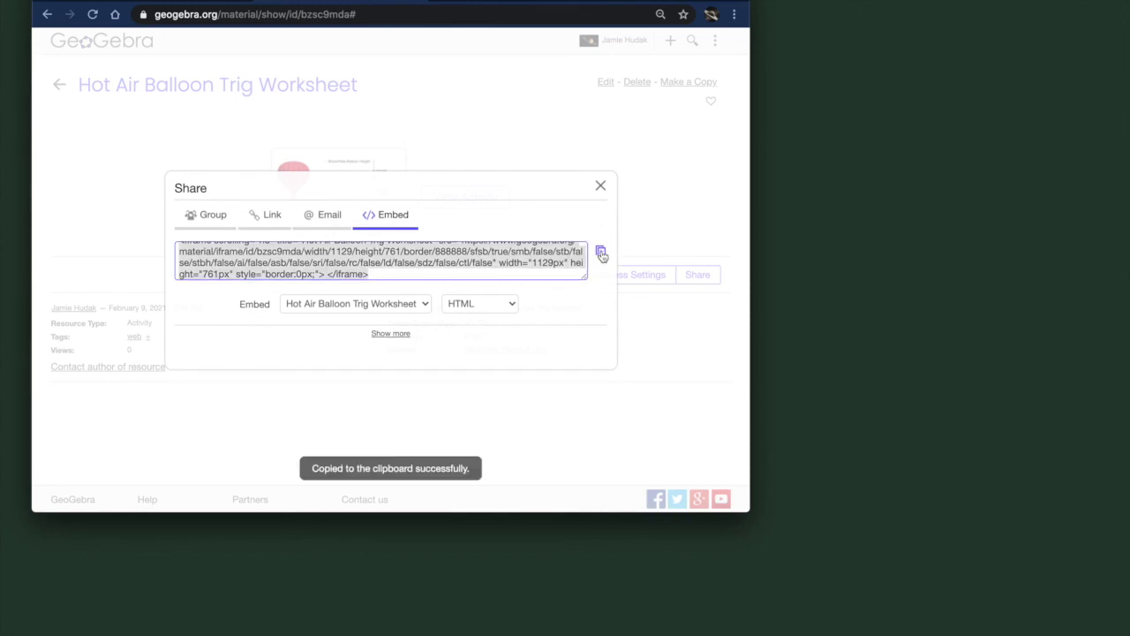
{"action": "left_click", "coordinate": [600, 187]}
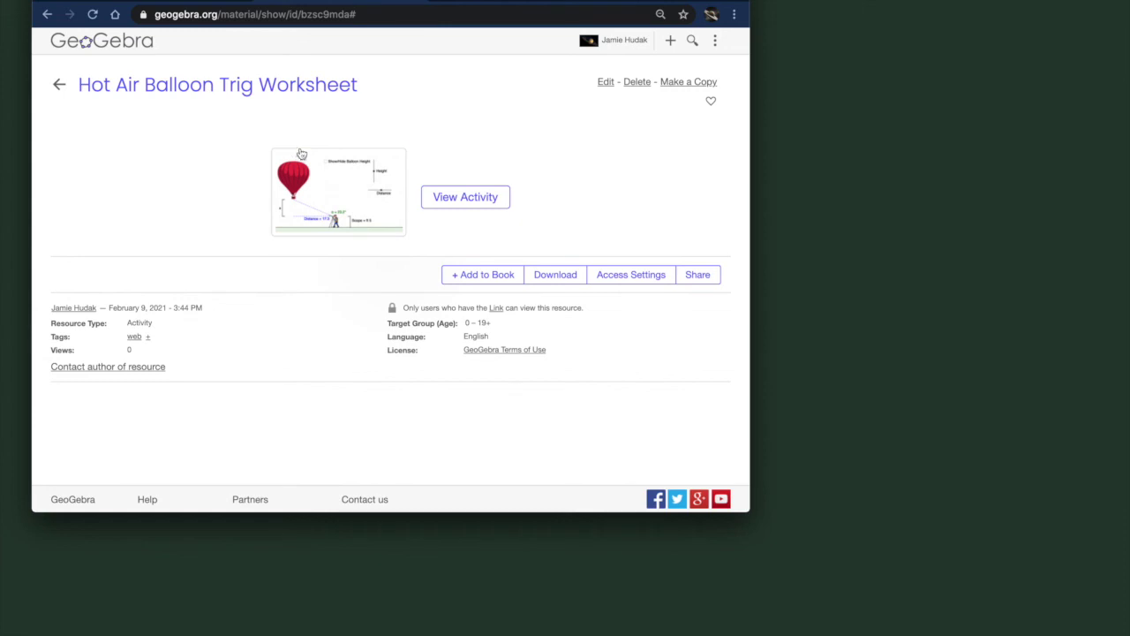
Step: Compare the balloon construction with its resource details page in the other browser tab, ending on the construction
{"action": "left_click", "coordinate": [211, 1]}
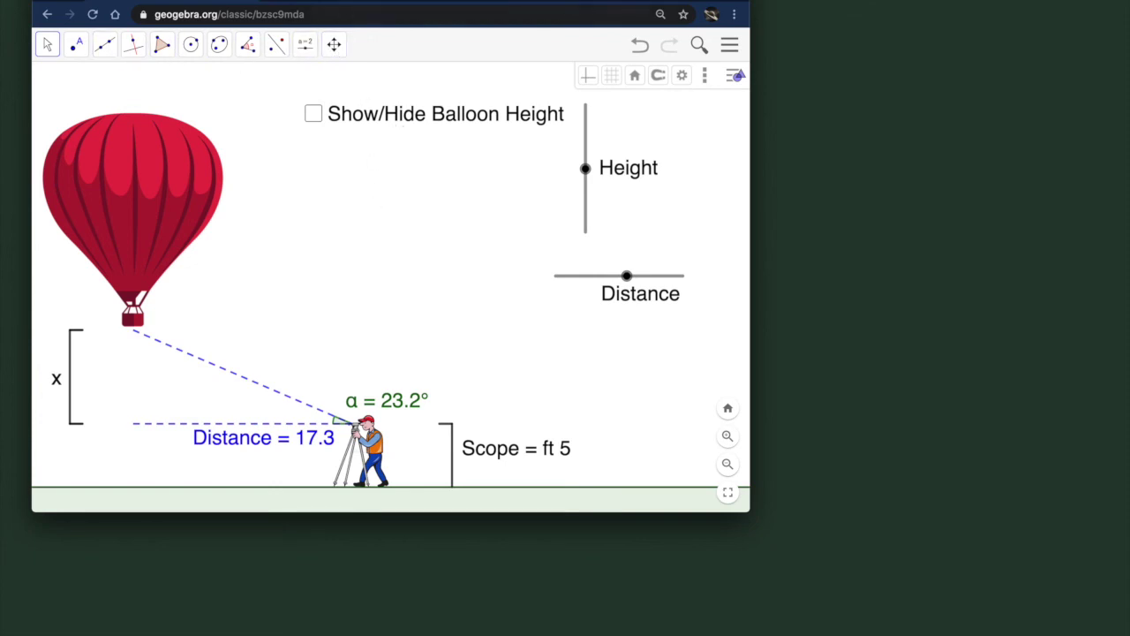
{"action": "left_click", "coordinate": [351, 1]}
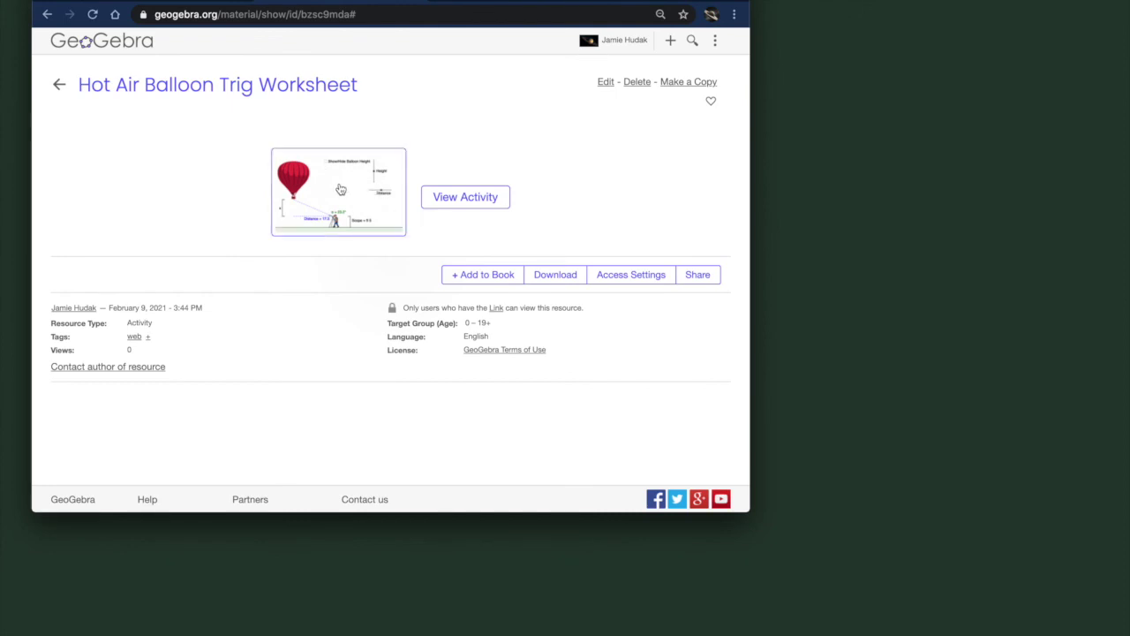
{"action": "left_click", "coordinate": [236, 2]}
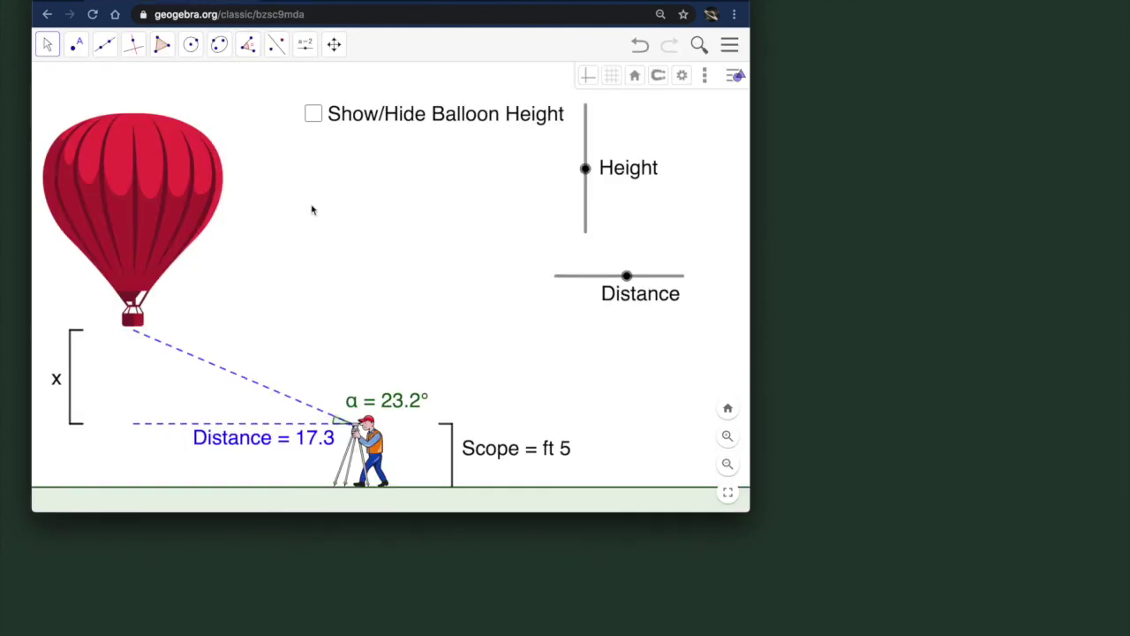